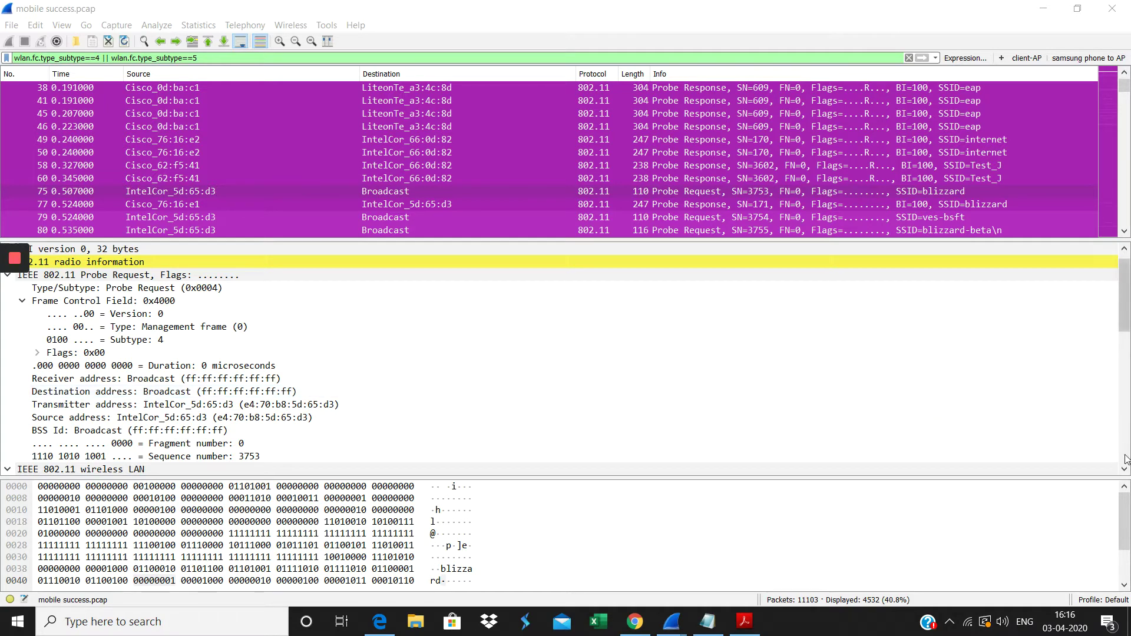
Examine the SSID parameter set and Supported Rates tags of probe request frame 75 for SSID blizzard.
{"action": "left_click_drag", "start_coordinate": [1125, 470], "coordinate": [1125, 470]}
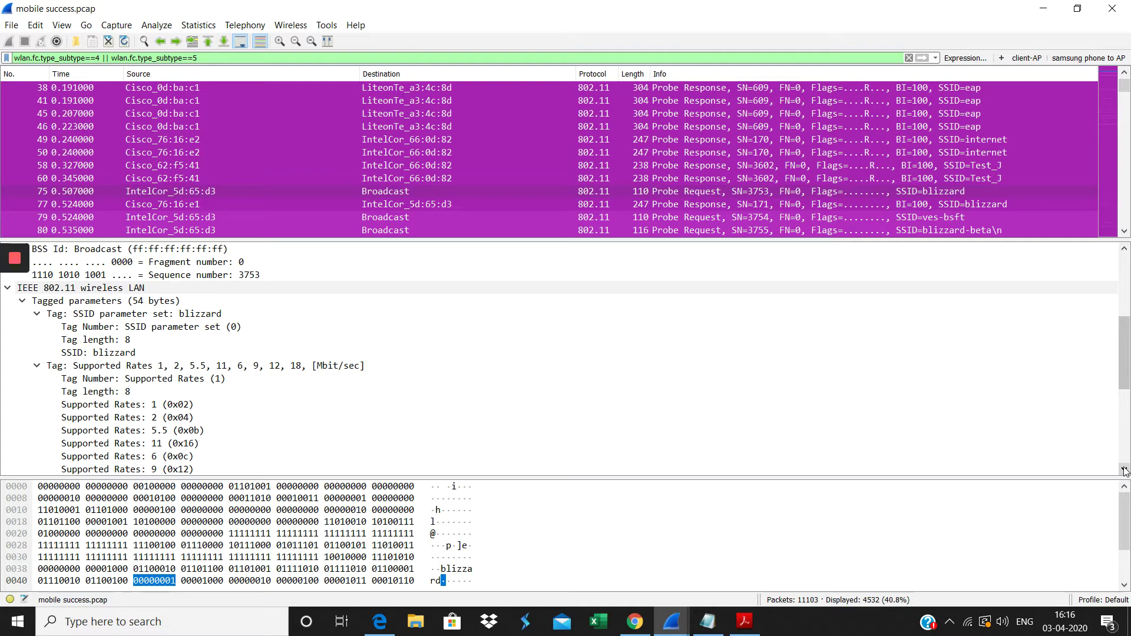
{"action": "left_click", "coordinate": [1124, 470]}
{"action": "left_click", "coordinate": [1125, 469]}
{"action": "left_click", "coordinate": [1125, 470]}
{"action": "left_click", "coordinate": [1124, 470]}
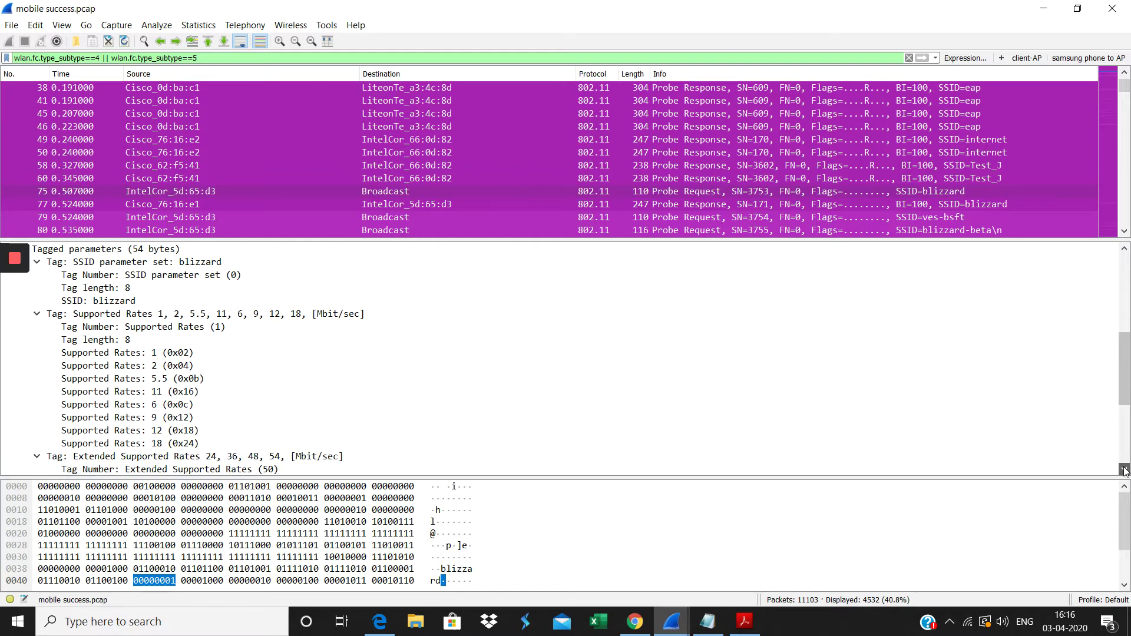
{"action": "left_click", "coordinate": [1125, 470]}
{"action": "left_click", "coordinate": [1125, 469]}
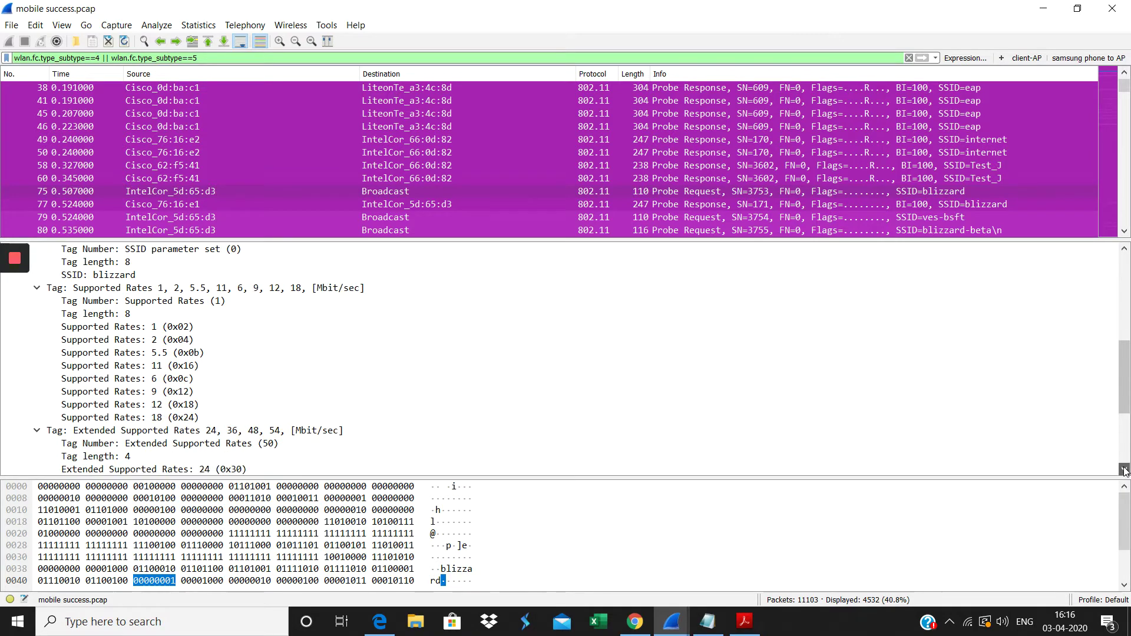
Examine the Extended Supported Rates and HT Capabilities tags of probe request frame 75, ending back at the start of its details.
{"action": "left_click", "coordinate": [1124, 470]}
{"action": "left_click", "coordinate": [1124, 470]}
{"action": "left_click", "coordinate": [1124, 469]}
{"action": "left_click", "coordinate": [1124, 469]}
{"action": "left_click", "coordinate": [1125, 469]}
{"action": "left_click", "coordinate": [1124, 470]}
{"action": "left_click", "coordinate": [1124, 469]}
{"action": "left_click", "coordinate": [1124, 470]}
{"action": "left_click", "coordinate": [1125, 469]}
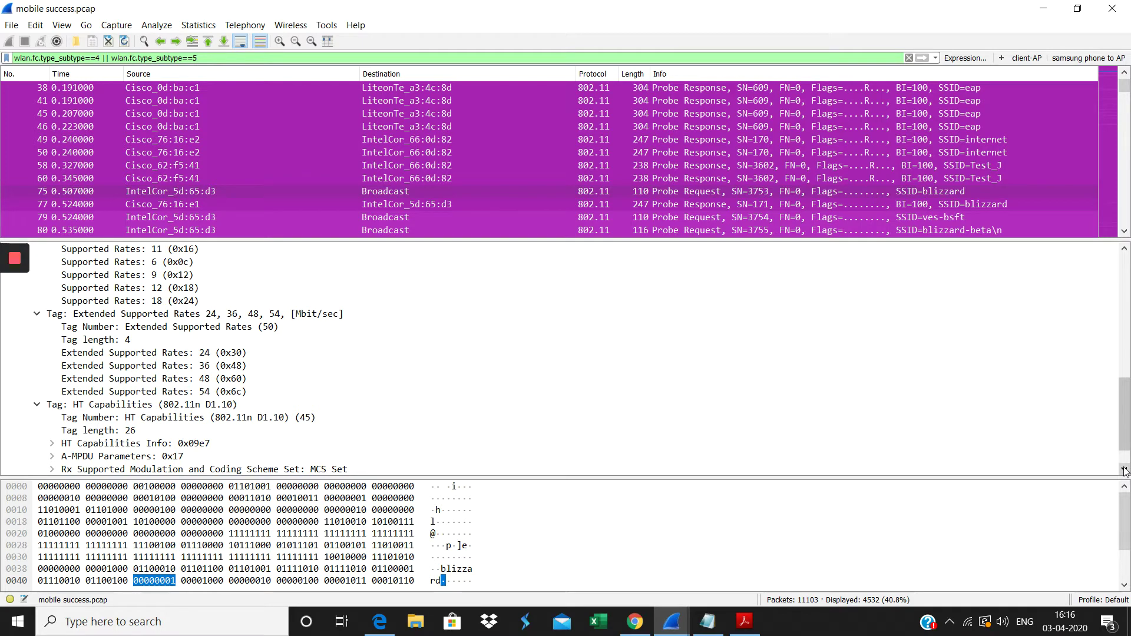
{"action": "left_click", "coordinate": [1124, 469]}
{"action": "left_click", "coordinate": [1124, 469]}
{"action": "left_click", "coordinate": [1124, 470]}
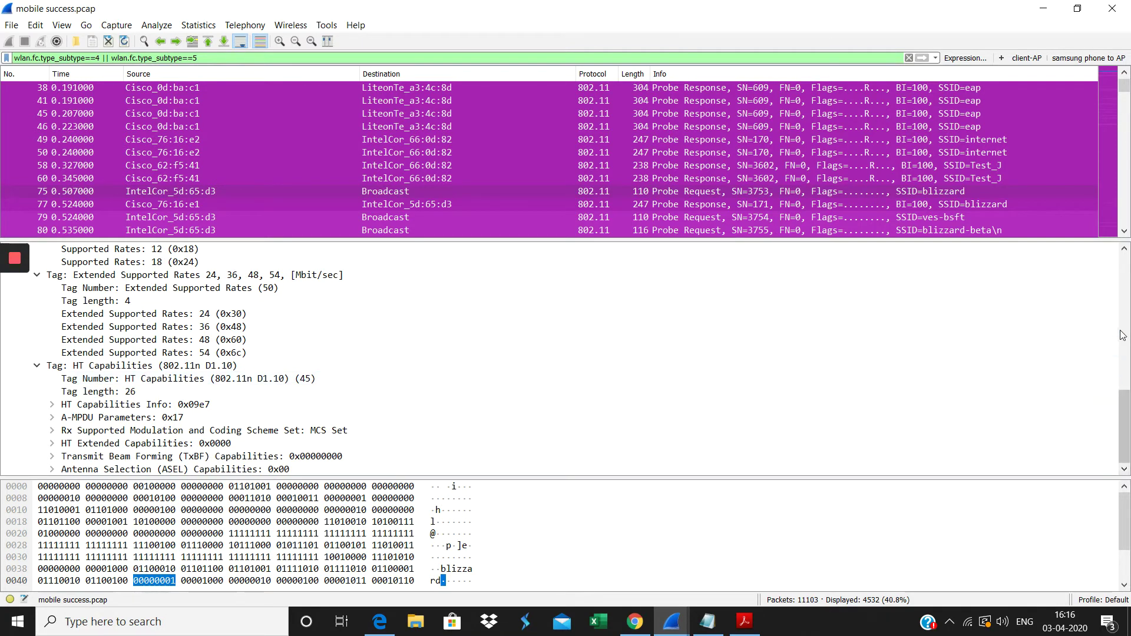
{"action": "left_click", "coordinate": [1127, 285]}
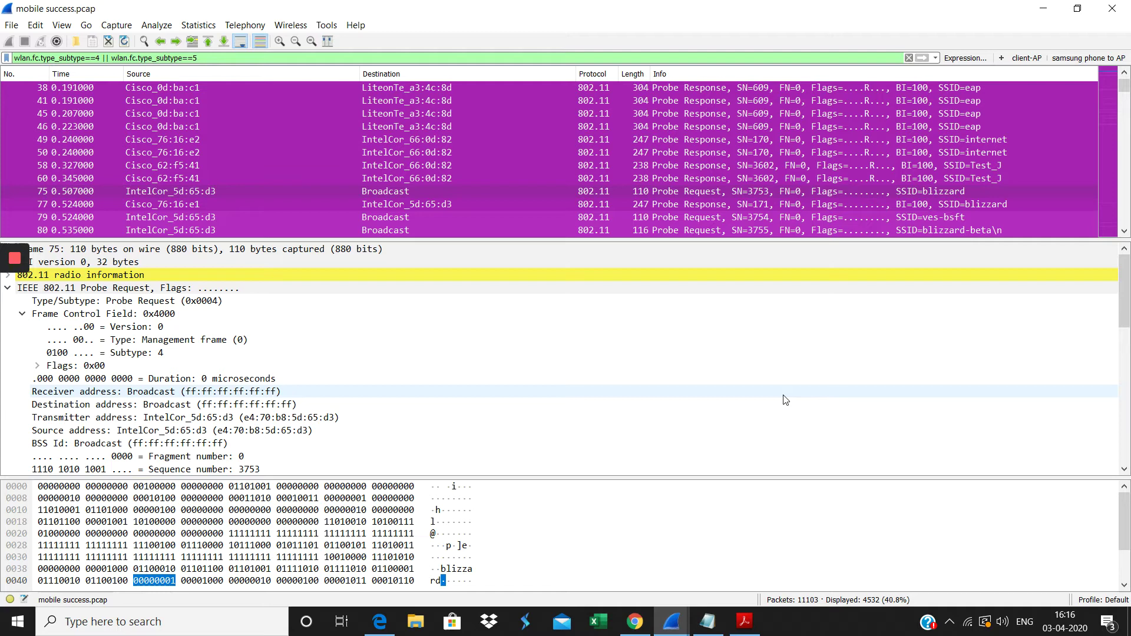
Select probe response frame 77 for SSID blizzard and examine its frame control field, addresses and first fixed parameters.
{"action": "left_click", "coordinate": [337, 205]}
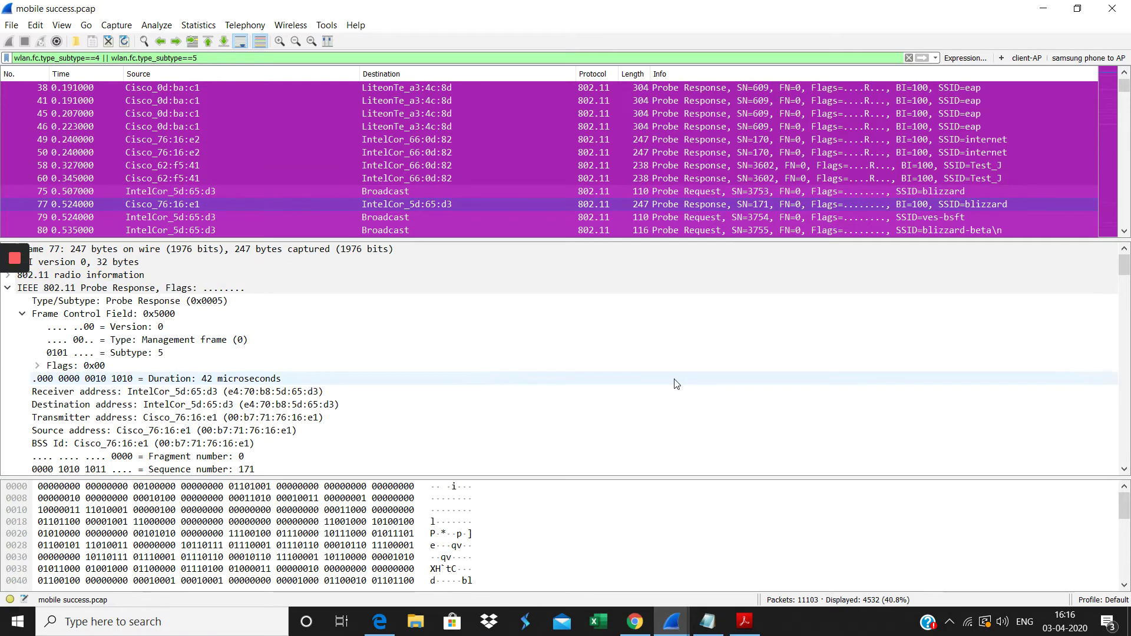
{"action": "left_click", "coordinate": [1125, 470]}
{"action": "left_click", "coordinate": [1125, 470]}
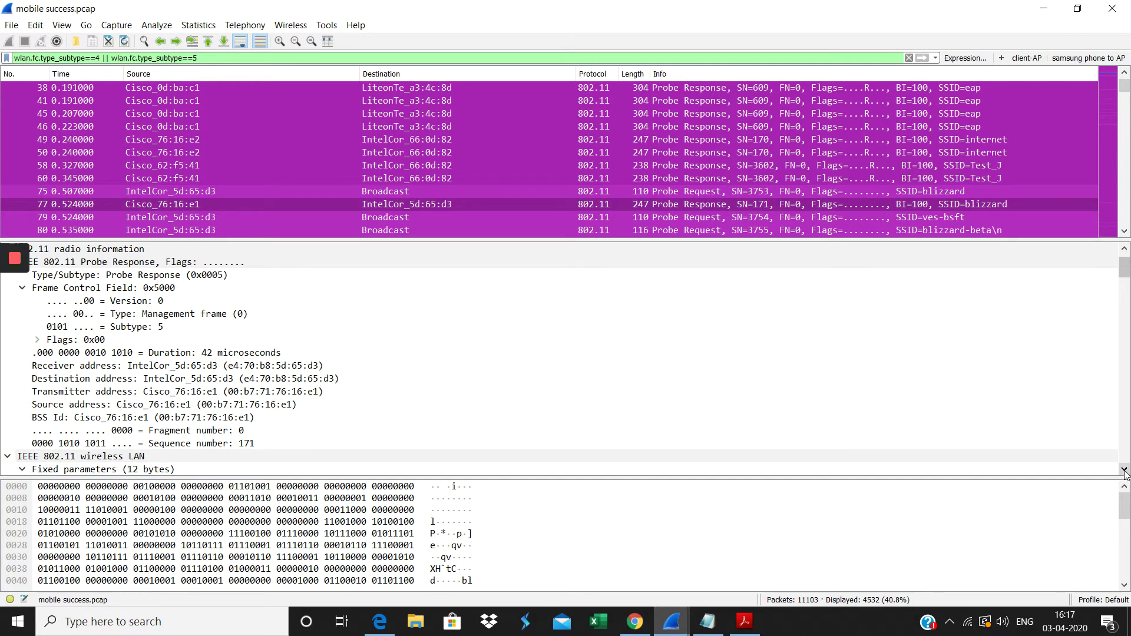
{"action": "left_click", "coordinate": [1124, 470]}
{"action": "left_click", "coordinate": [1124, 470]}
{"action": "left_click", "coordinate": [1124, 470]}
{"action": "left_click", "coordinate": [1124, 469]}
{"action": "left_click", "coordinate": [1124, 470]}
{"action": "left_click", "coordinate": [1125, 470]}
{"action": "left_click", "coordinate": [1124, 470]}
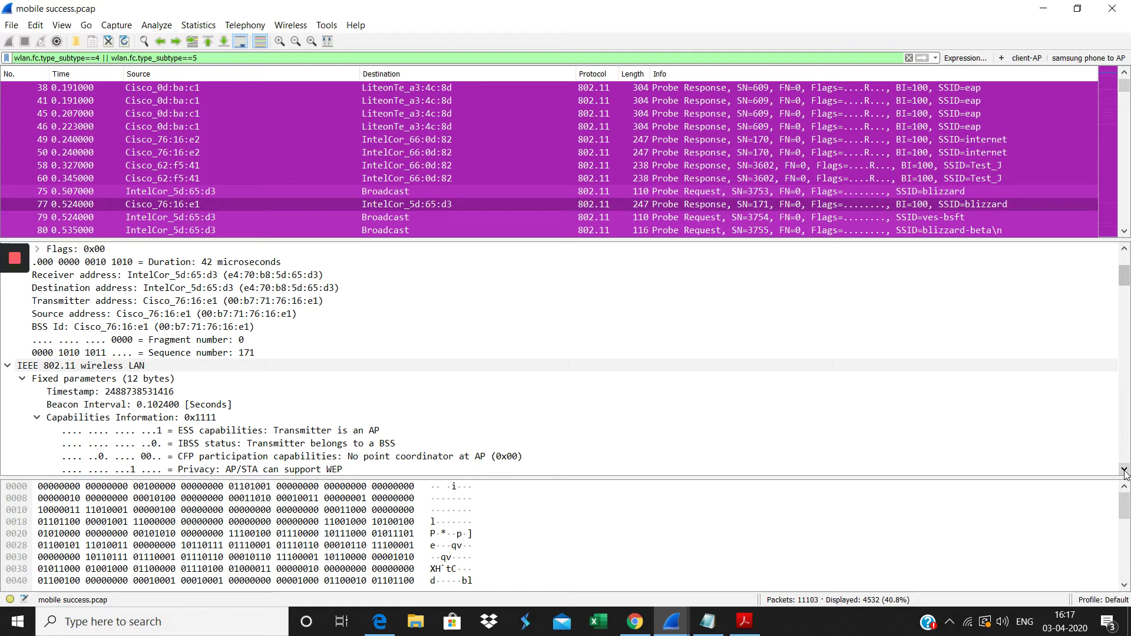
Review the Capabilities Information flags in the fixed parameters of probe response frame 77.
{"action": "left_click", "coordinate": [1125, 470]}
{"action": "left_click", "coordinate": [1125, 470]}
{"action": "left_click", "coordinate": [1125, 470]}
{"action": "left_click", "coordinate": [1124, 470]}
{"action": "left_click", "coordinate": [1124, 470]}
{"action": "double_click", "coordinate": [1125, 470]}
{"action": "left_click", "coordinate": [1124, 470]}
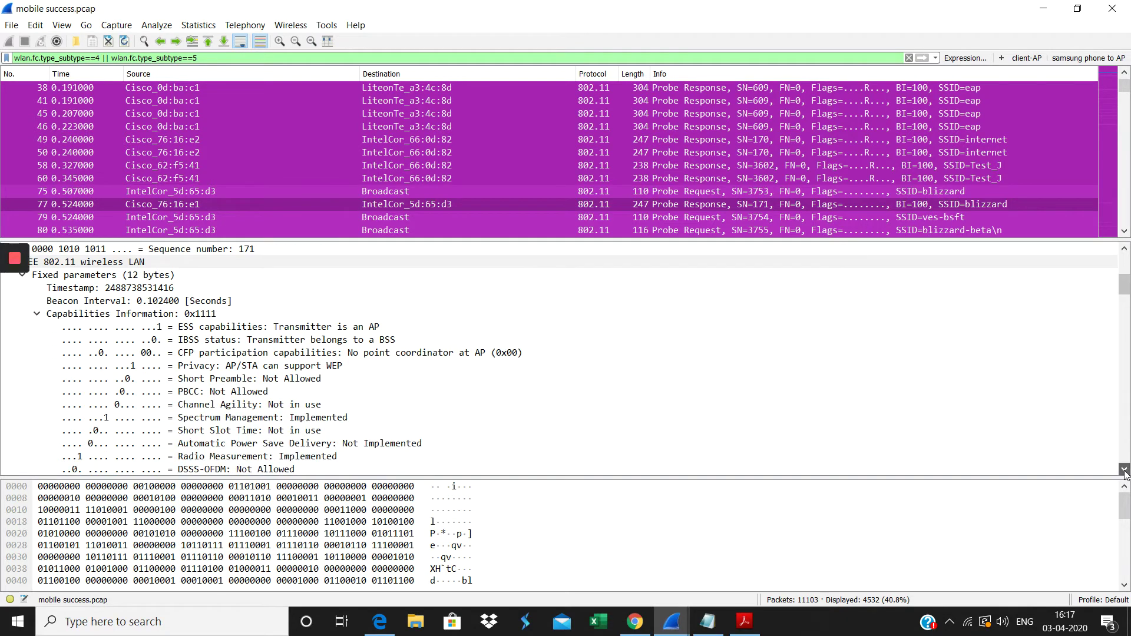
{"action": "double_click", "coordinate": [1124, 470]}
{"action": "double_click", "coordinate": [1124, 470]}
{"action": "double_click", "coordinate": [1124, 469]}
{"action": "left_click", "coordinate": [1124, 470]}
{"action": "left_click", "coordinate": [1125, 470]}
{"action": "left_click", "coordinate": [1124, 470]}
{"action": "left_click", "coordinate": [1124, 470]}
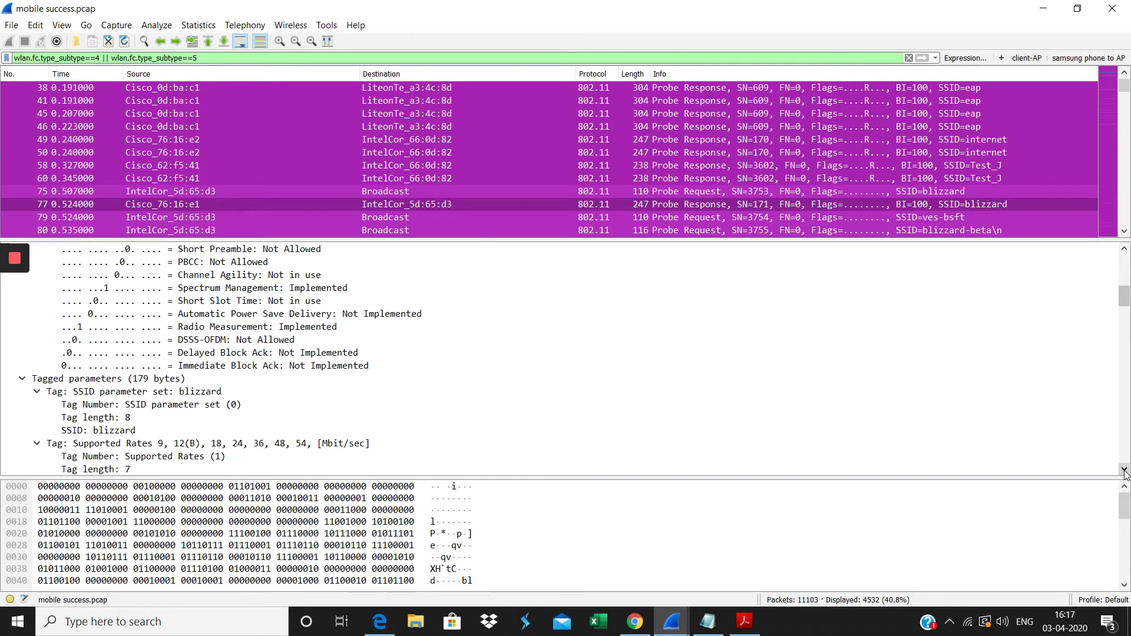
Examine the SSID, Supported Rates and DS Parameter set tags of the probe response.
{"action": "left_click", "coordinate": [1124, 470]}
{"action": "double_click", "coordinate": [1124, 470]}
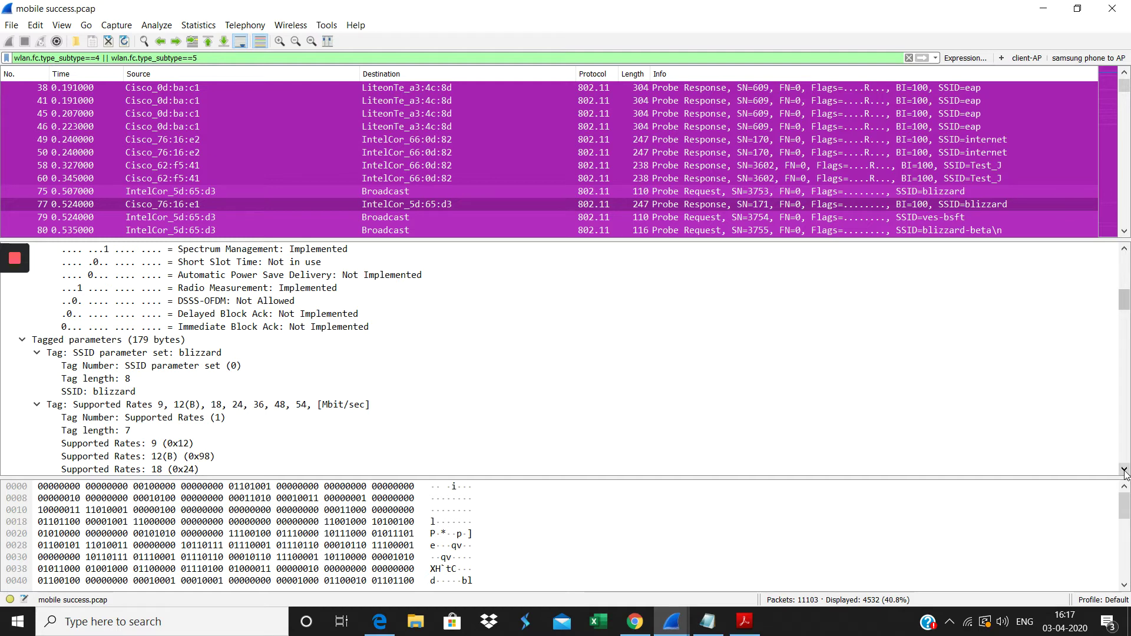
{"action": "left_click_drag", "start_coordinate": [1124, 472], "coordinate": [1124, 472]}
{"action": "left_click", "coordinate": [1124, 471]}
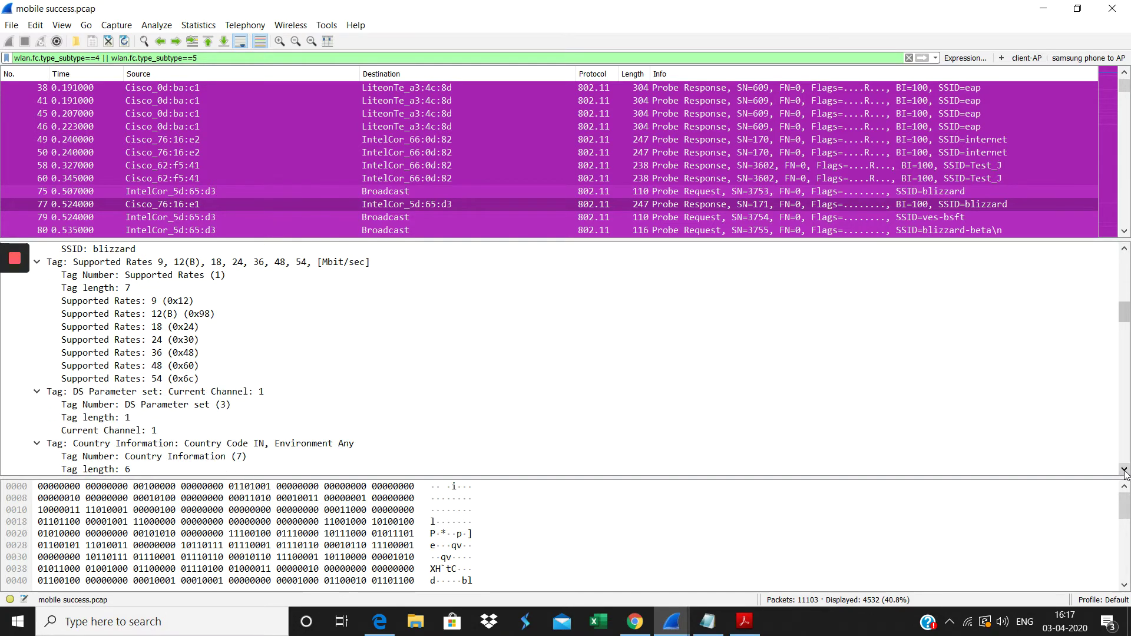
{"action": "left_click", "coordinate": [1124, 472]}
{"action": "left_click", "coordinate": [1124, 471]}
{"action": "left_click", "coordinate": [1125, 472]}
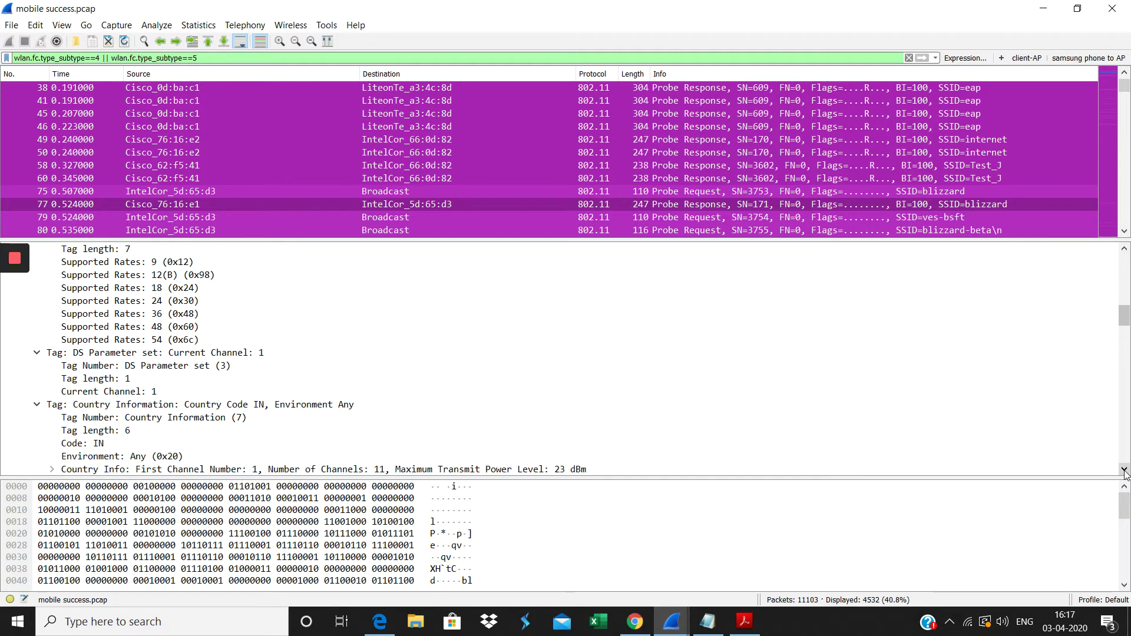
Examine the Country Information and Power Constraint tags of the probe response.
{"action": "left_click", "coordinate": [1125, 472]}
{"action": "left_click", "coordinate": [1124, 471]}
{"action": "left_click", "coordinate": [1124, 471]}
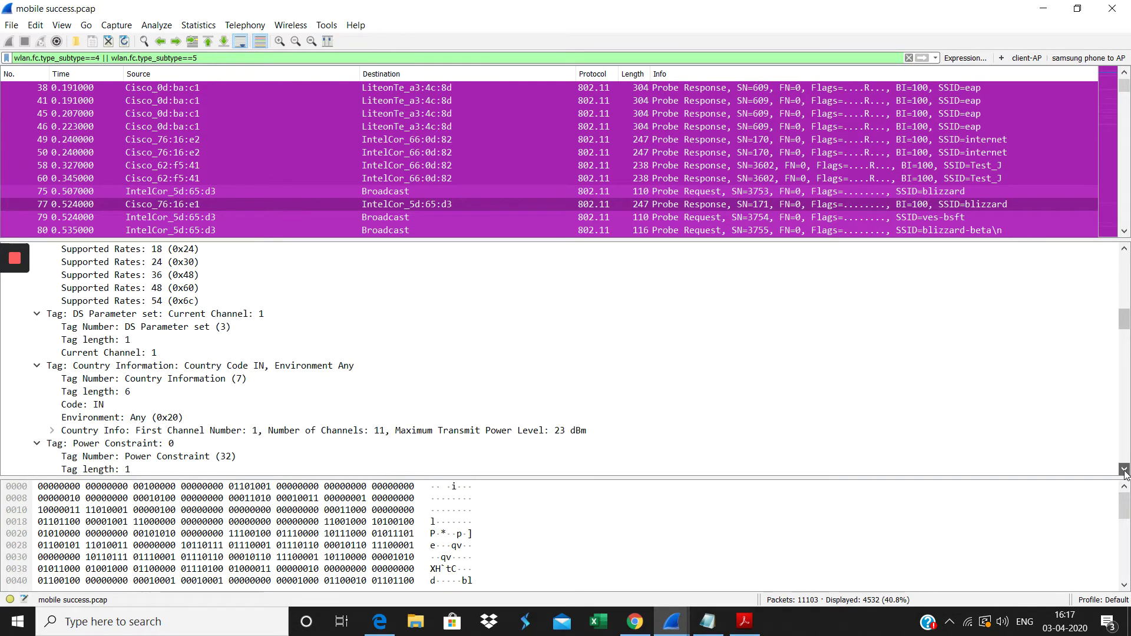
{"action": "left_click", "coordinate": [1124, 472]}
{"action": "left_click", "coordinate": [1125, 471]}
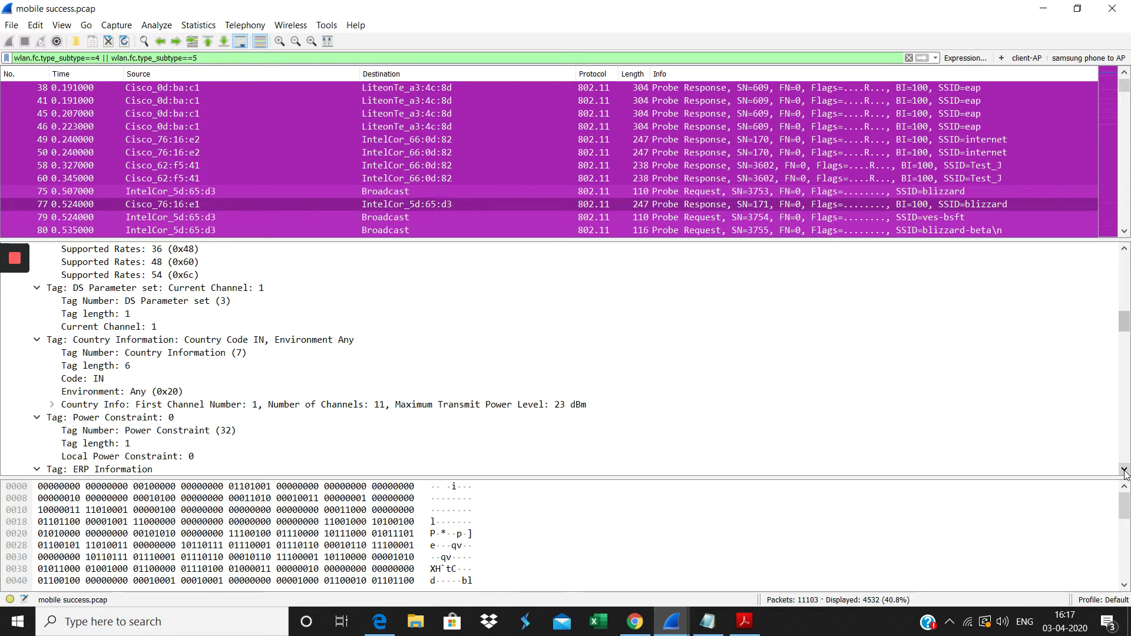
{"action": "left_click", "coordinate": [1124, 472]}
{"action": "left_click", "coordinate": [1124, 472]}
{"action": "left_click", "coordinate": [1124, 471]}
{"action": "left_click", "coordinate": [1124, 472]}
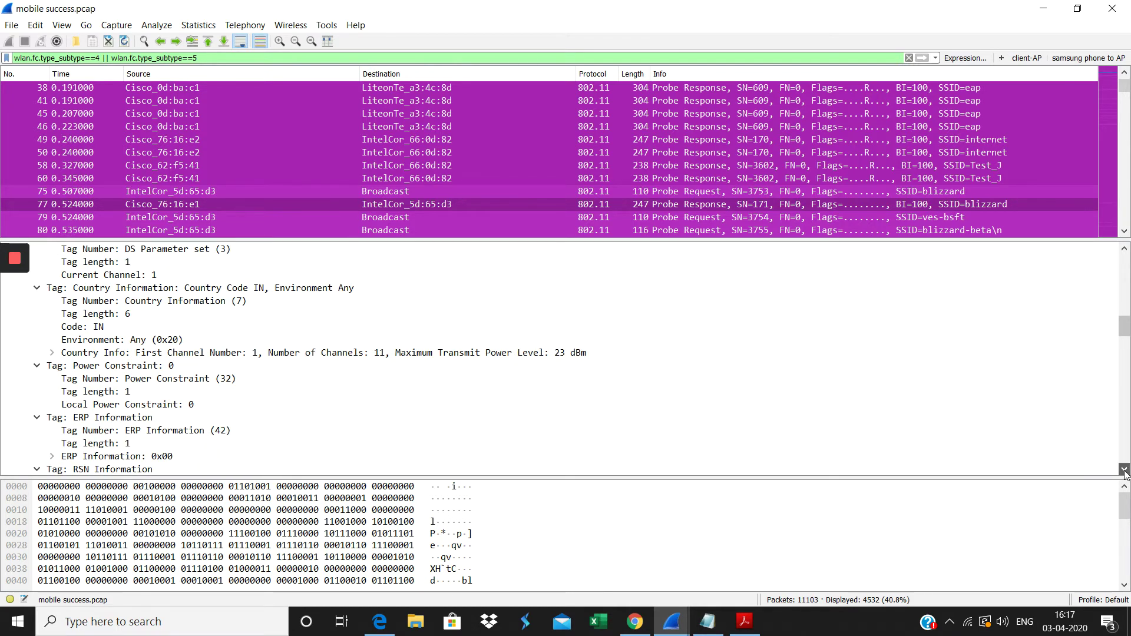
Examine the ERP Information tag and the RSN Information cipher suites and key management of the probe response.
{"action": "left_click", "coordinate": [1125, 472]}
{"action": "left_click", "coordinate": [1124, 471]}
{"action": "left_click", "coordinate": [1124, 472]}
{"action": "left_click", "coordinate": [1124, 472]}
{"action": "left_click", "coordinate": [1124, 472]}
{"action": "left_click", "coordinate": [1124, 472]}
{"action": "left_click", "coordinate": [1125, 471]}
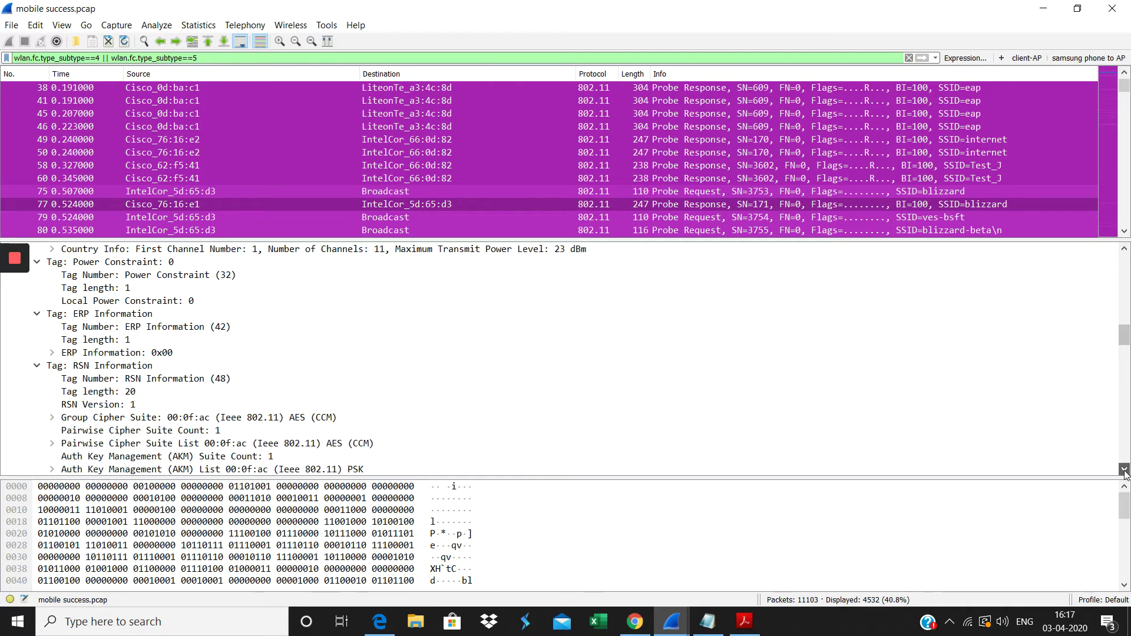
{"action": "left_click", "coordinate": [1124, 471]}
{"action": "left_click", "coordinate": [1124, 472]}
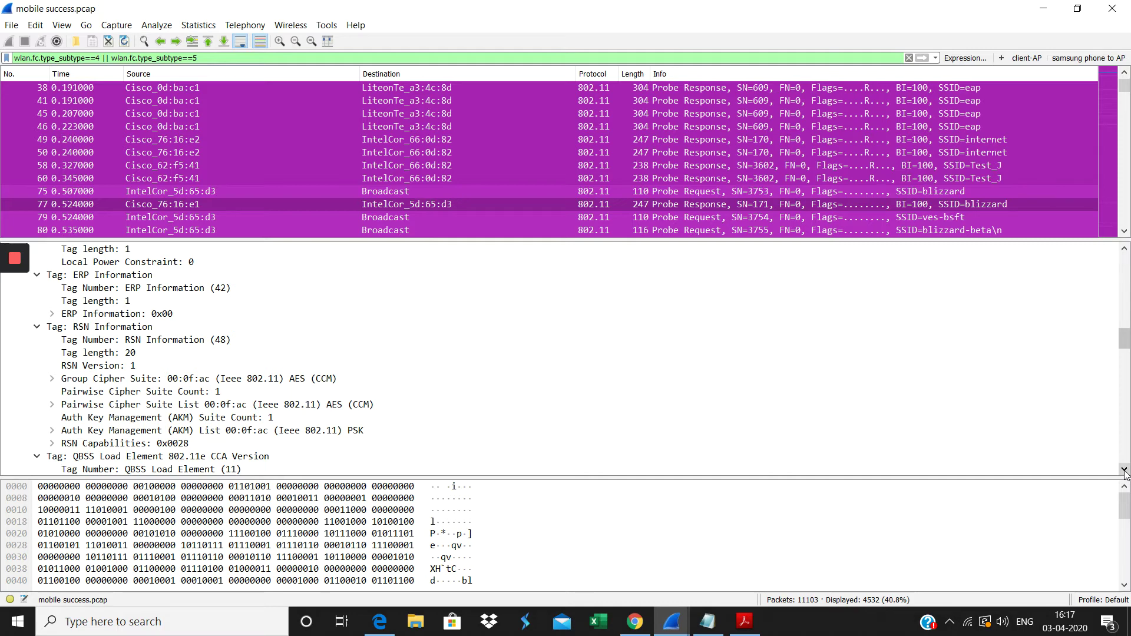
Examine the QBSS Load Element and RM Enabled Capabilities tags of the probe response.
{"action": "left_click", "coordinate": [1123, 470]}
{"action": "left_click", "coordinate": [1124, 470]}
{"action": "left_click", "coordinate": [1124, 470]}
{"action": "left_click", "coordinate": [1124, 470]}
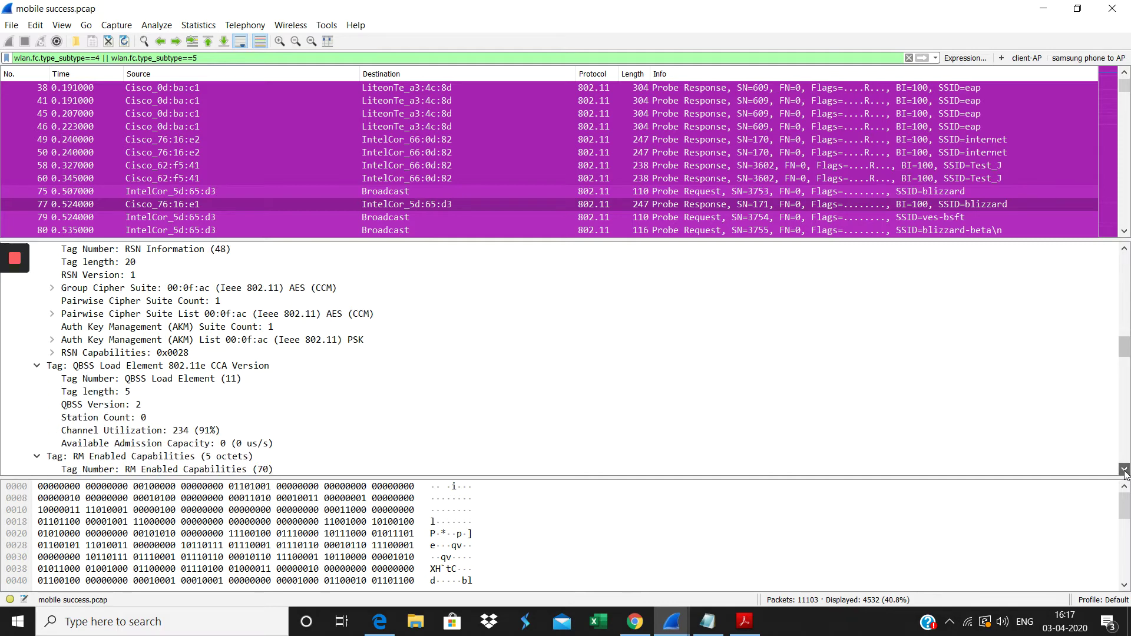
{"action": "left_click", "coordinate": [1124, 470]}
{"action": "left_click", "coordinate": [1124, 470]}
{"action": "left_click", "coordinate": [1124, 470]}
{"action": "left_click", "coordinate": [1124, 470]}
{"action": "left_click", "coordinate": [1123, 470]}
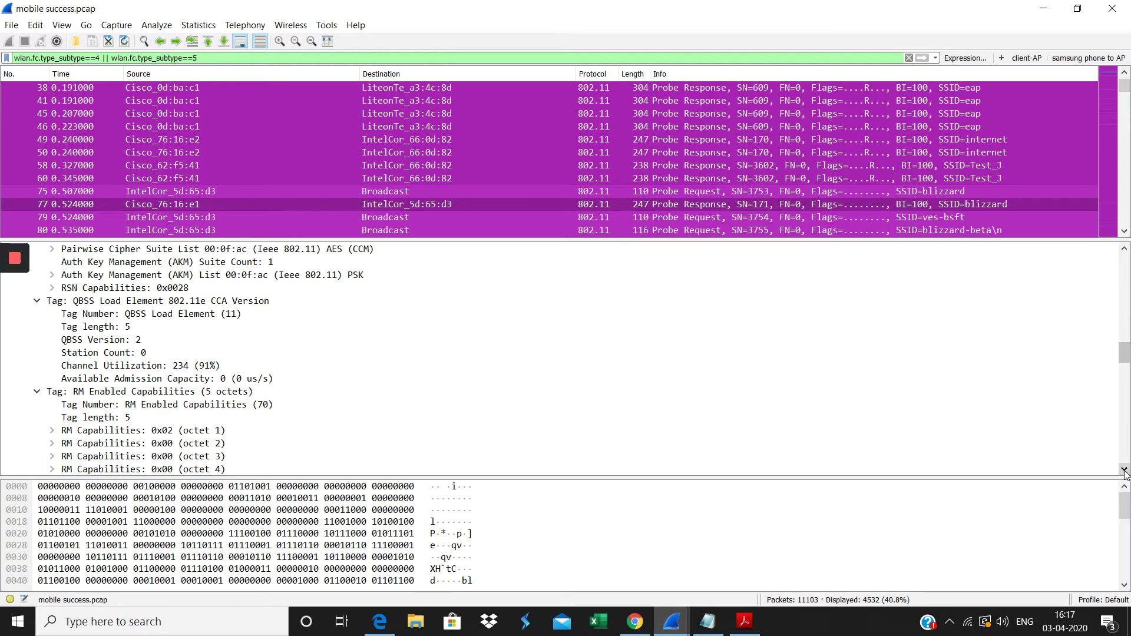
{"action": "left_click", "coordinate": [1123, 470]}
{"action": "left_click", "coordinate": [1123, 470]}
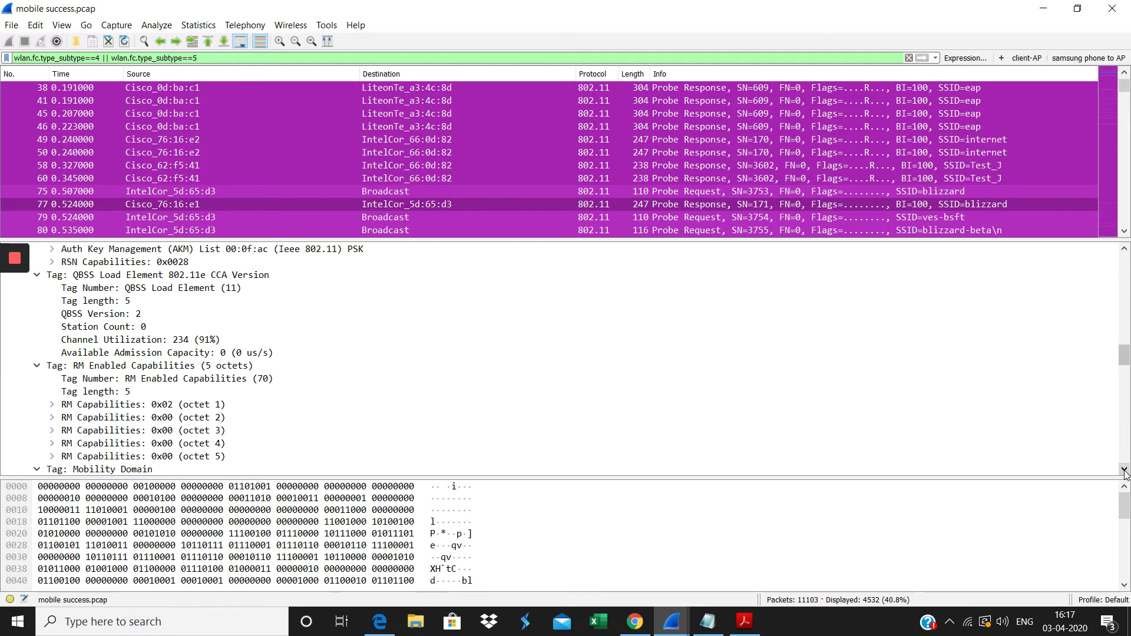
Examine the Mobility Domain tag of the probe response, including its Fast BSS Transition policy.
{"action": "left_click", "coordinate": [1123, 469]}
{"action": "left_click", "coordinate": [1123, 470]}
{"action": "left_click", "coordinate": [1124, 470]}
{"action": "left_click", "coordinate": [1124, 470]}
{"action": "left_click", "coordinate": [1124, 470]}
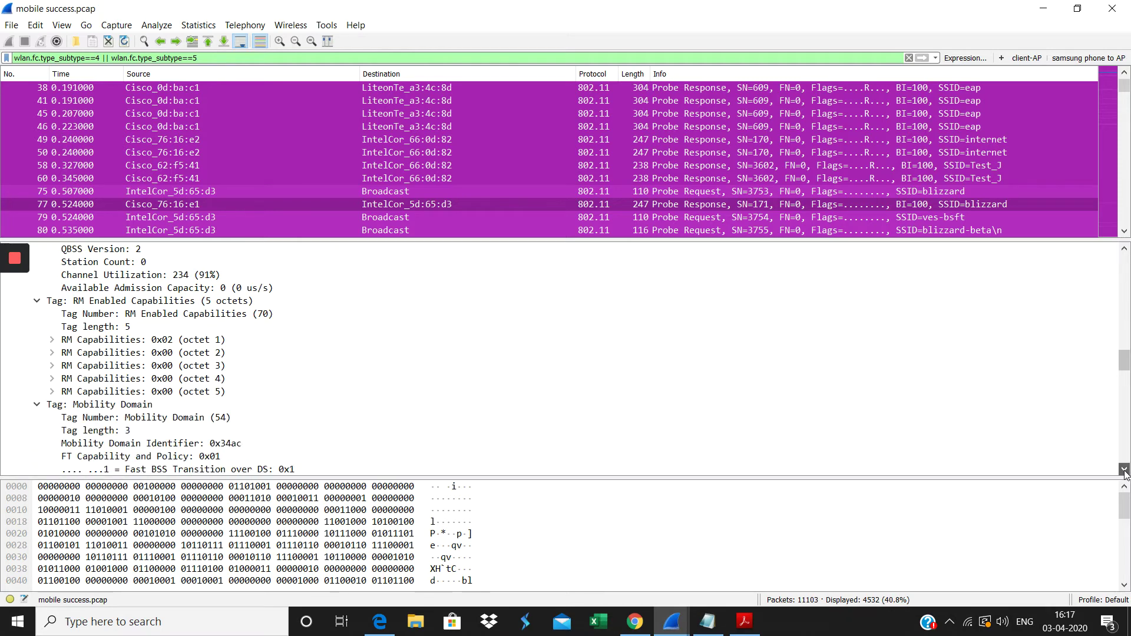
{"action": "double_click", "coordinate": [1123, 470]}
{"action": "double_click", "coordinate": [1123, 470]}
{"action": "double_click", "coordinate": [1123, 470]}
{"action": "left_click", "coordinate": [1124, 470]}
{"action": "double_click", "coordinate": [1124, 470]}
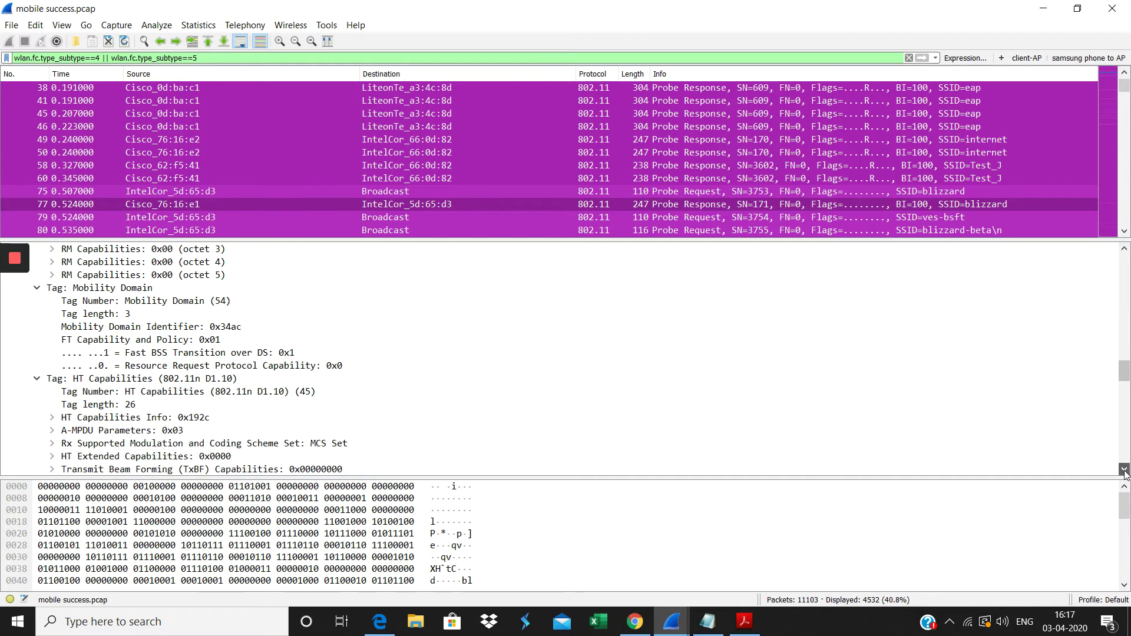
Examine the HT Capabilities and HT Information tags of the probe response, including primary channel and supported channel width.
{"action": "double_click", "coordinate": [1124, 470]}
{"action": "double_click", "coordinate": [1124, 470]}
{"action": "triple_click", "coordinate": [1124, 470]}
{"action": "double_click", "coordinate": [1124, 470]}
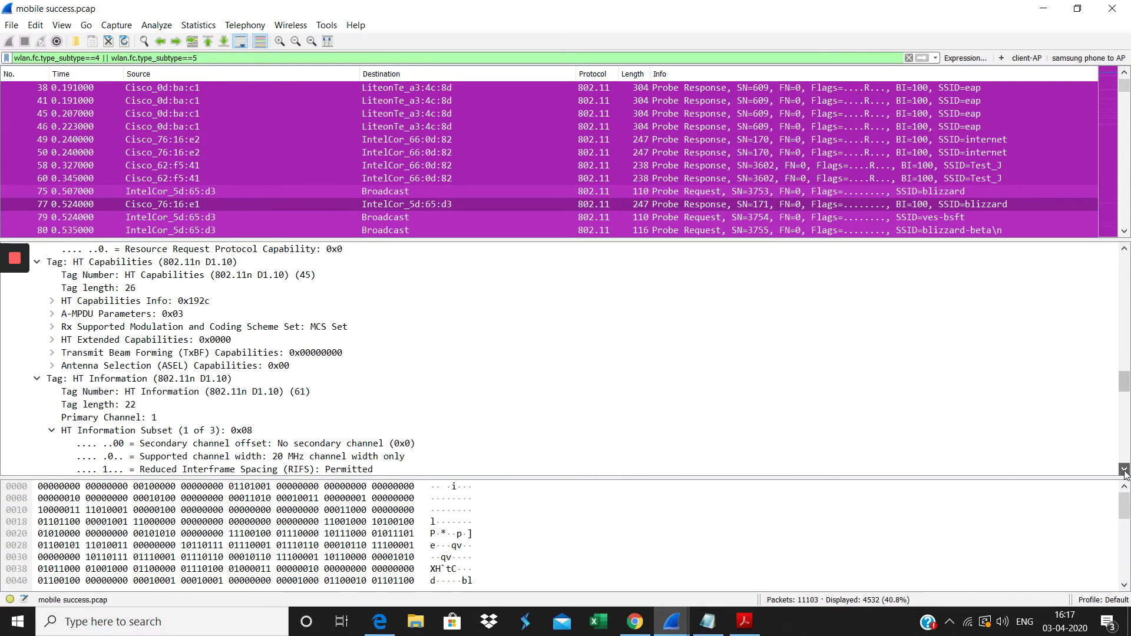
{"action": "triple_click", "coordinate": [1124, 470]}
{"action": "left_click", "coordinate": [1123, 470]}
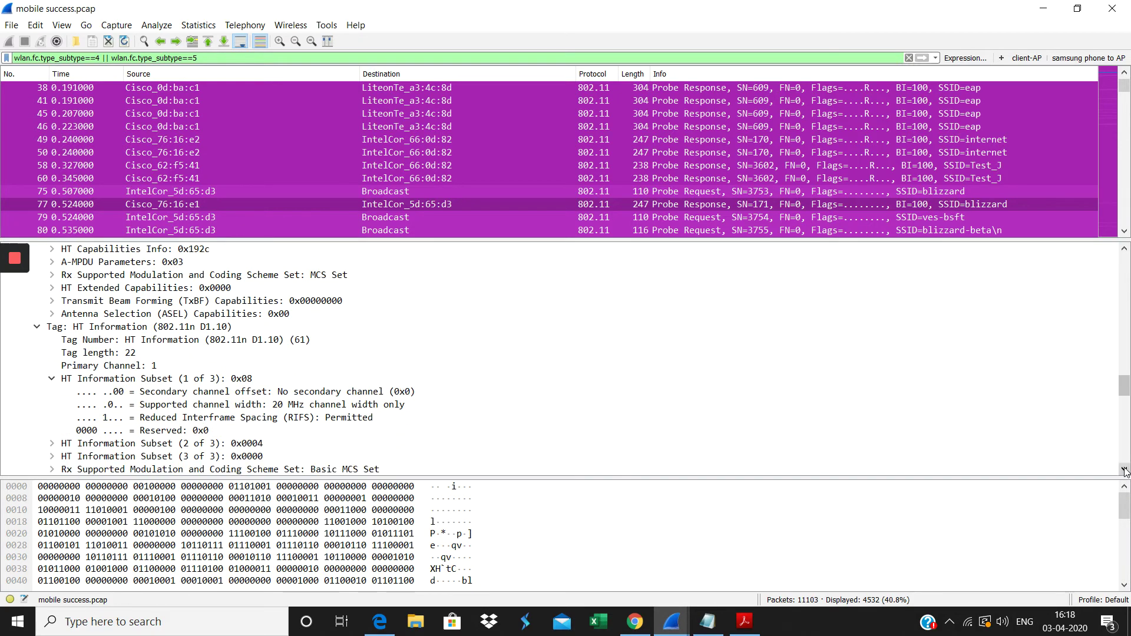
{"action": "triple_click", "coordinate": [1124, 470]}
{"action": "double_click", "coordinate": [1124, 470]}
{"action": "double_click", "coordinate": [1124, 470]}
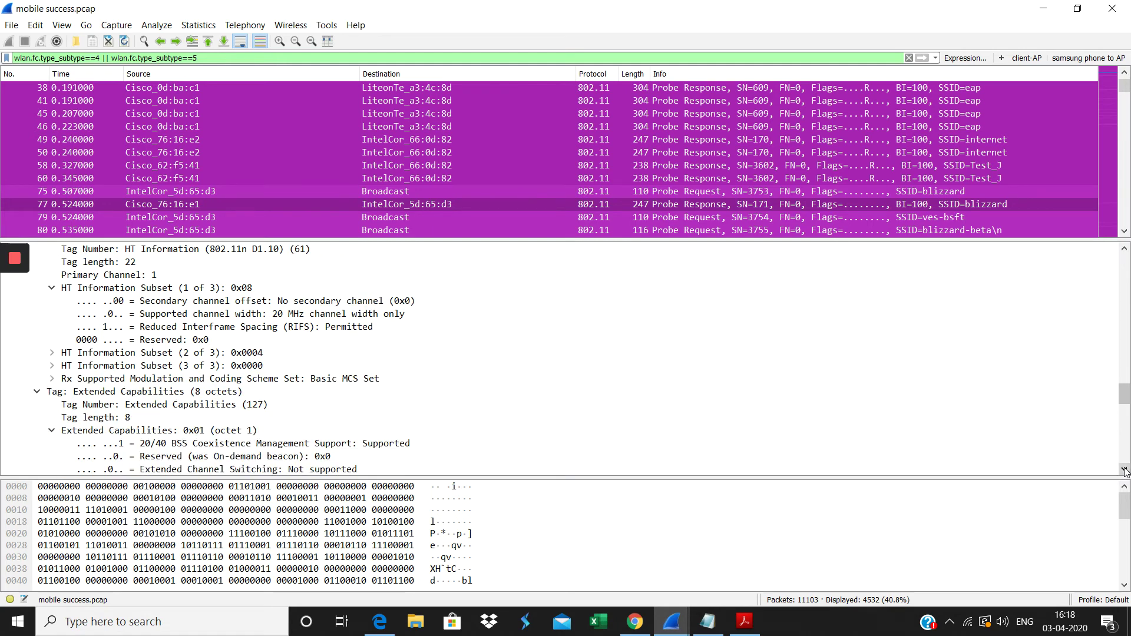
Review the Extended Capabilities tag of the probe response, octets 1 and 2.
{"action": "triple_click", "coordinate": [1124, 470]}
{"action": "double_click", "coordinate": [1124, 470]}
{"action": "double_click", "coordinate": [1124, 470]}
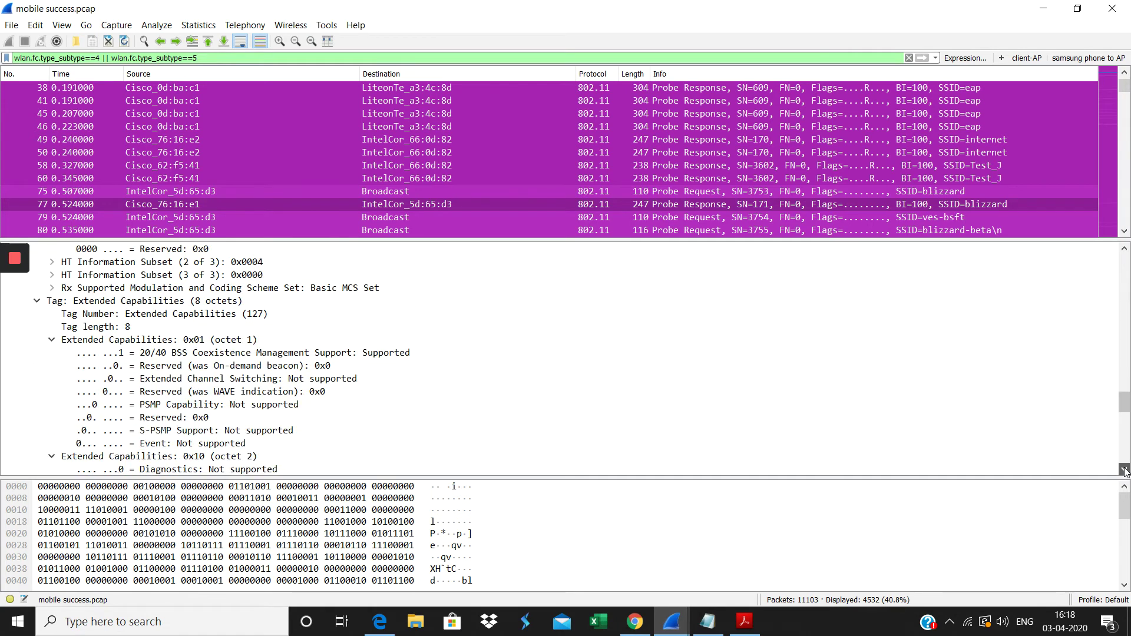
{"action": "triple_click", "coordinate": [1124, 470]}
{"action": "double_click", "coordinate": [1124, 470]}
{"action": "double_click", "coordinate": [1124, 470]}
{"action": "double_click", "coordinate": [1124, 469]}
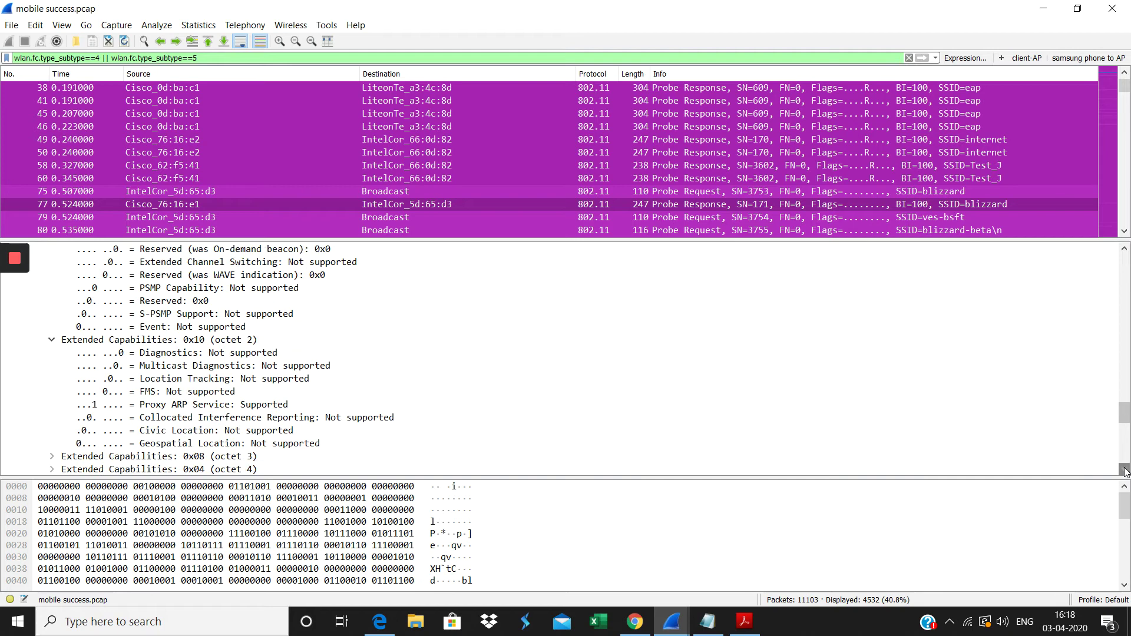
{"action": "left_click", "coordinate": [1124, 470]}
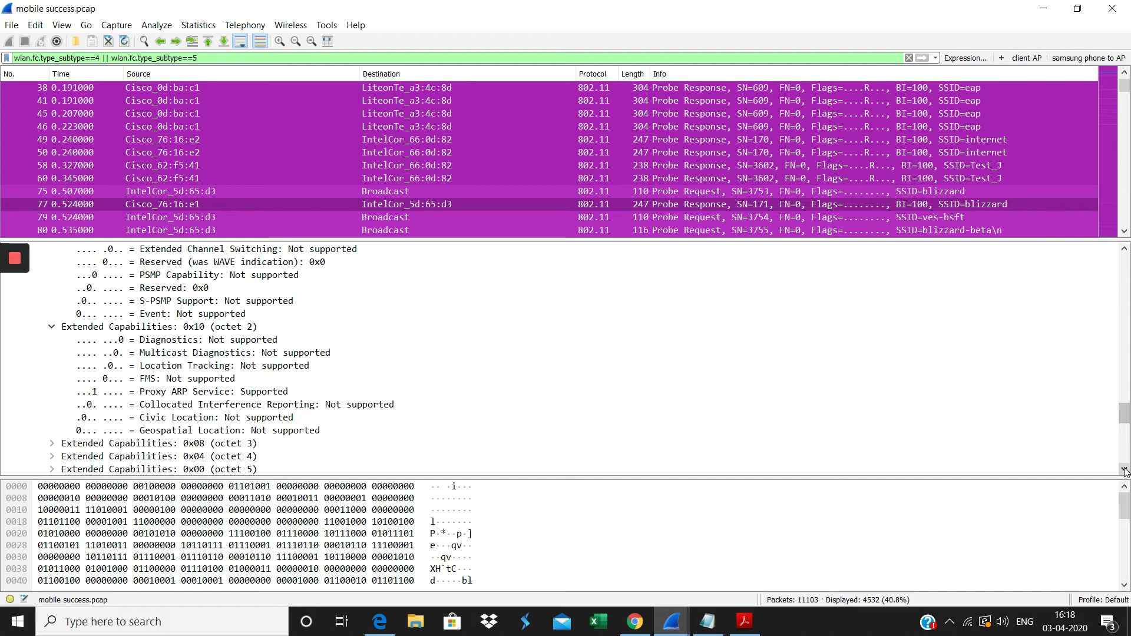
Review the WMM/WME and Cisco Aironet vendor-specific tags of frame 77, ending back at the start of its details.
{"action": "scroll", "coordinate": [1125, 472], "scroll_direction": "down", "scroll_amount": 8}
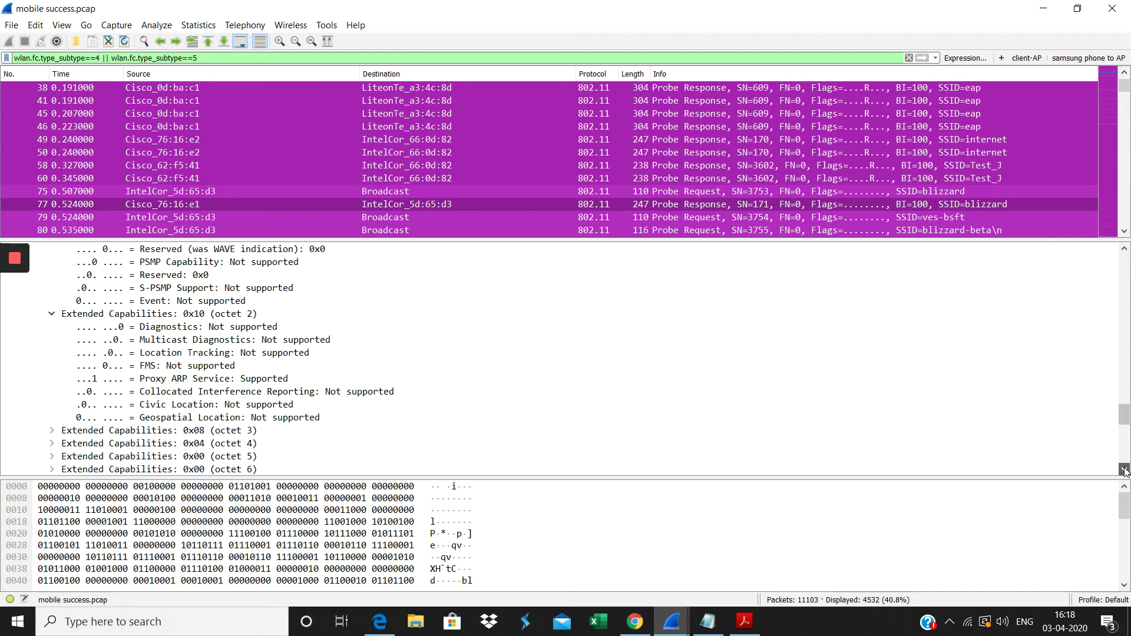
{"action": "scroll", "coordinate": [1125, 471], "scroll_direction": "down", "scroll_amount": 9}
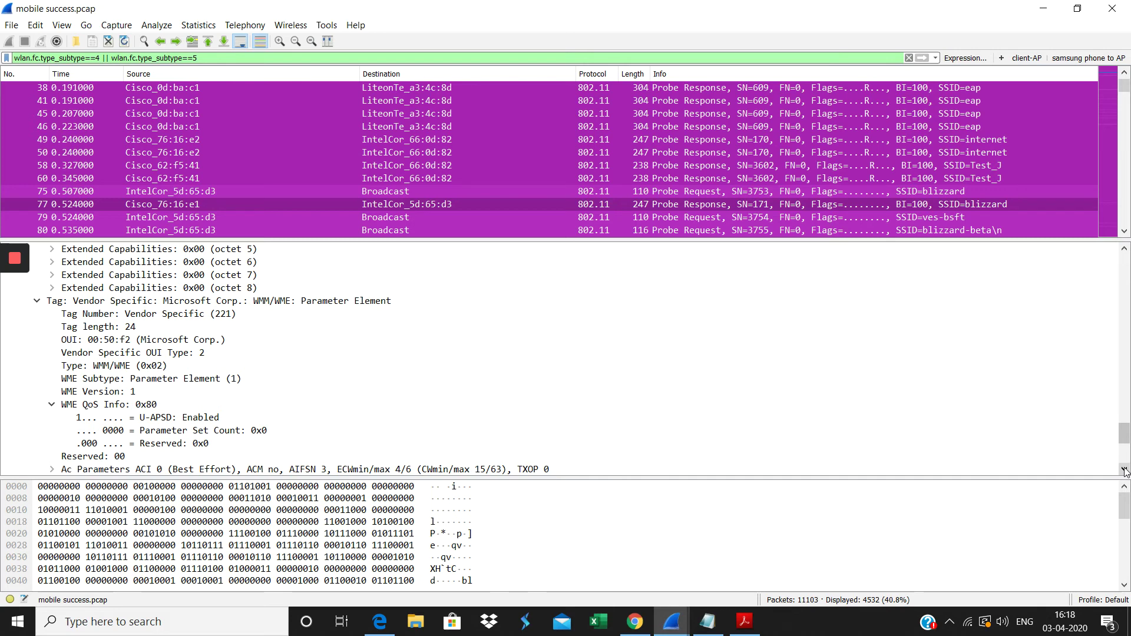
{"action": "left_click_drag", "start_coordinate": [1125, 471], "coordinate": [1124, 471]}
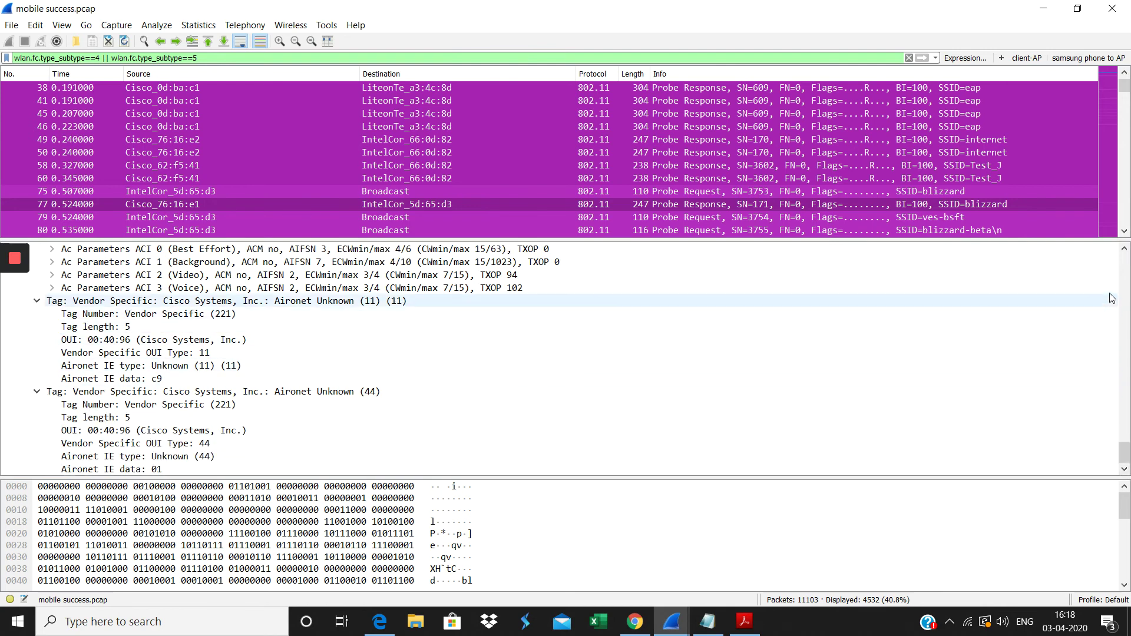
{"action": "left_click", "coordinate": [1126, 280]}
{"action": "left_click_drag", "start_coordinate": [1126, 280], "coordinate": [1126, 280]}
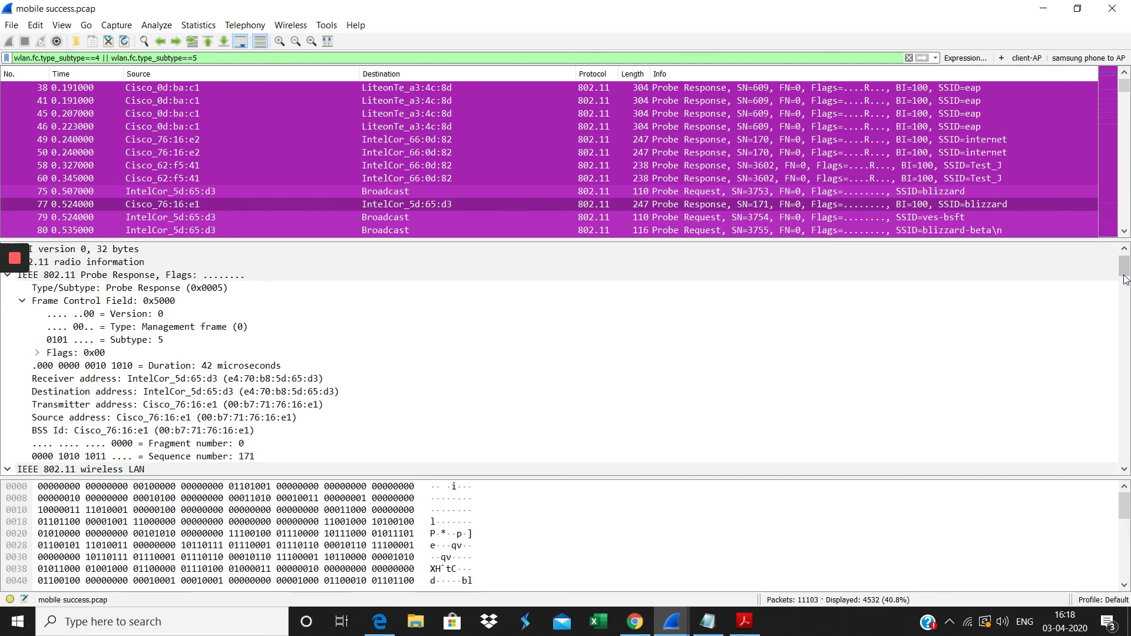